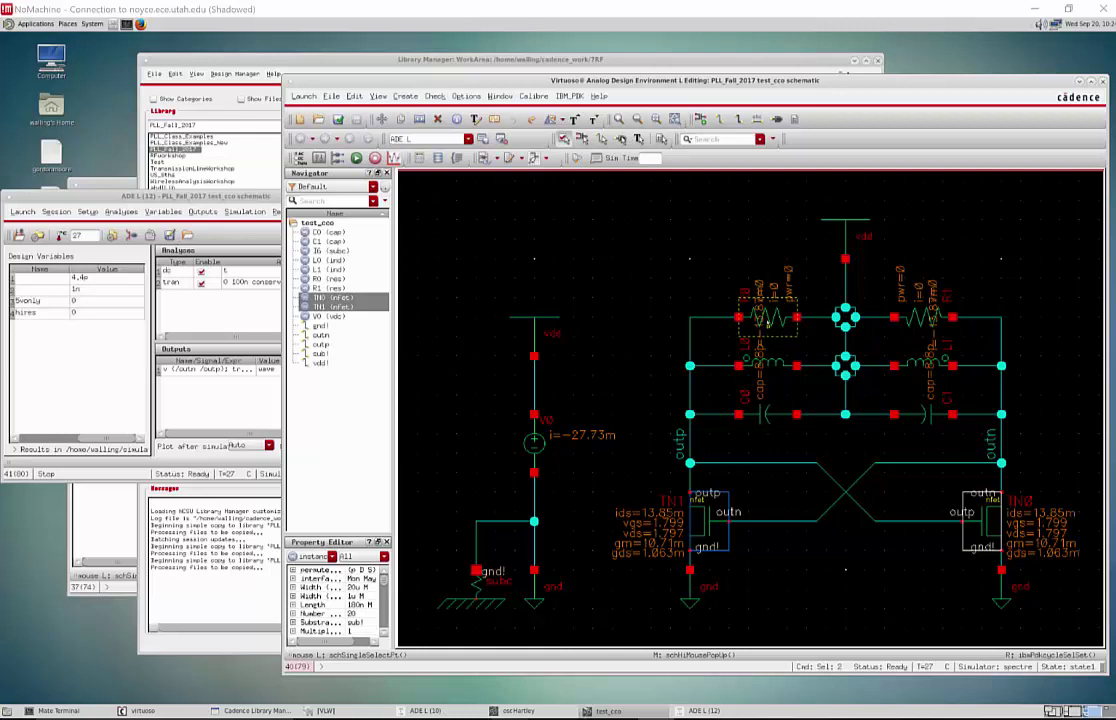
Disable the transient analysis and rerun the simulation to update the DC operating points on the schematic, closing the simulation log.
left_click(768, 318)
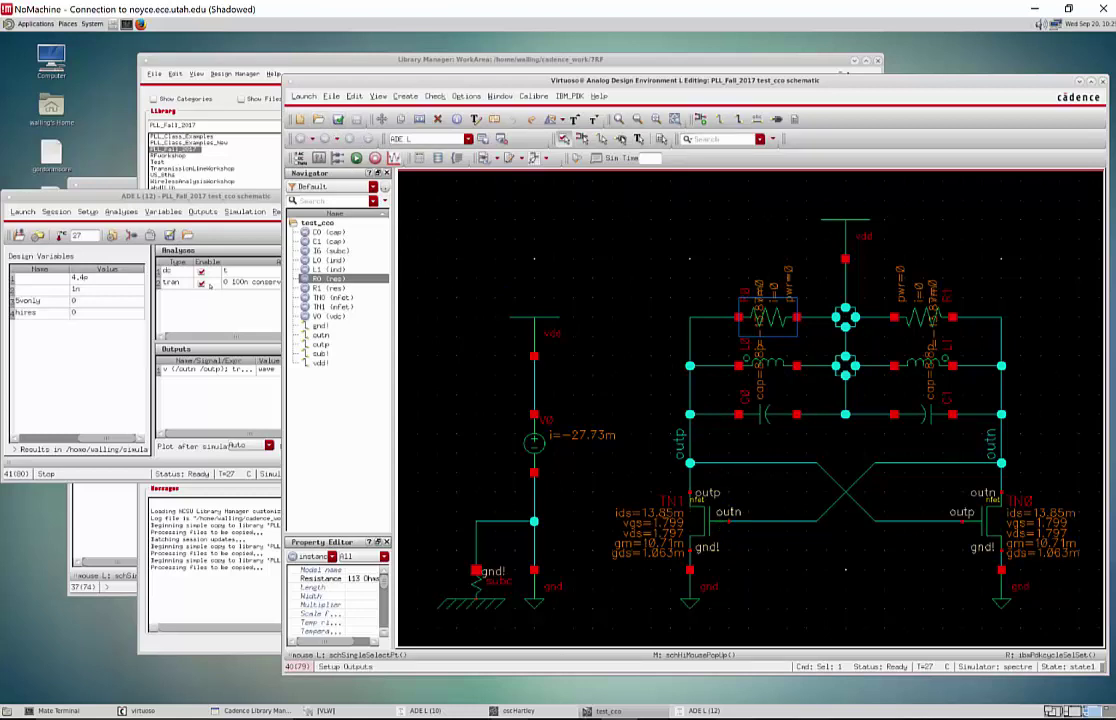
left_click(207, 285)
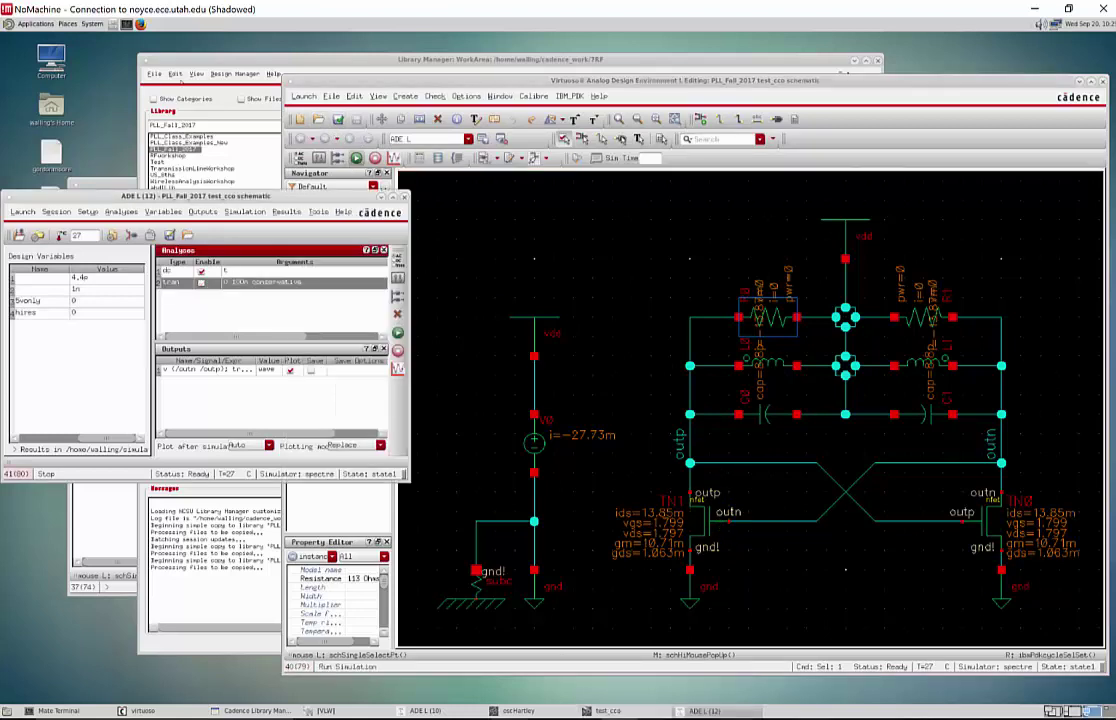
left_click(363, 166)
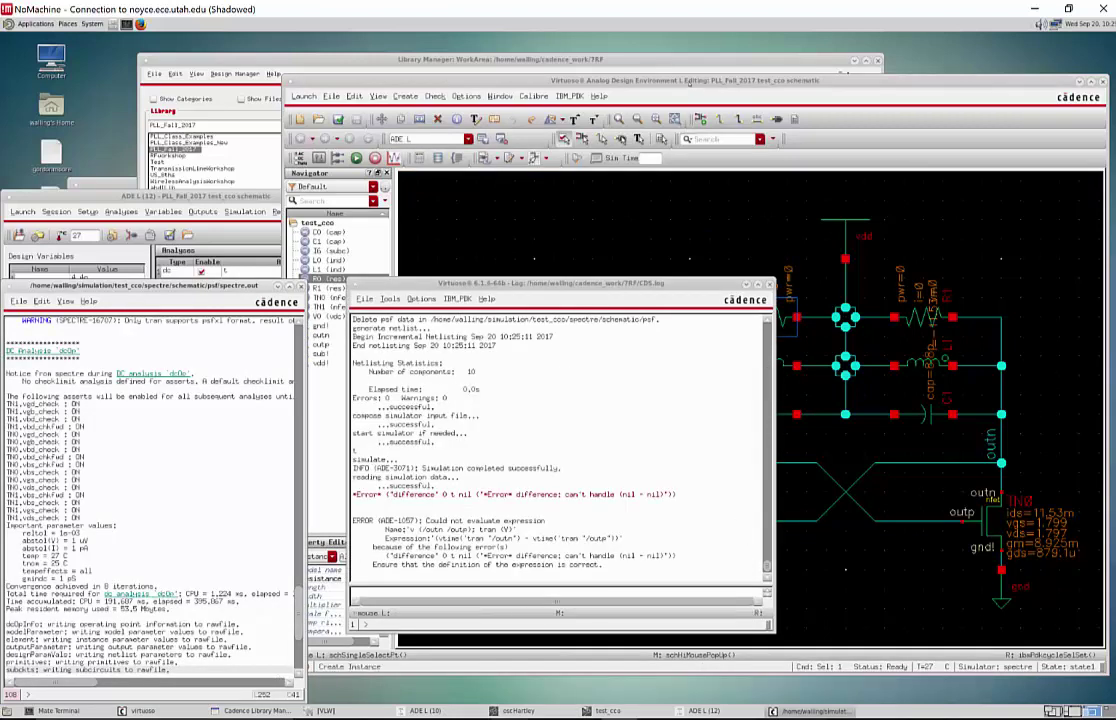
left_click(608, 711)
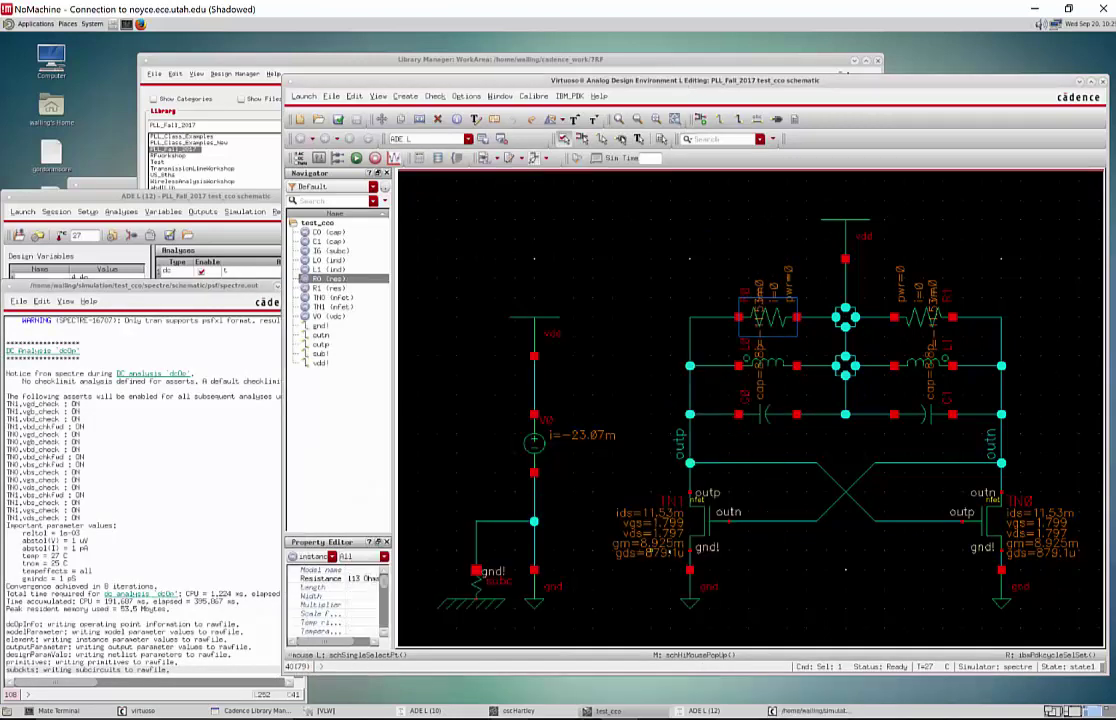
left_click(243, 286)
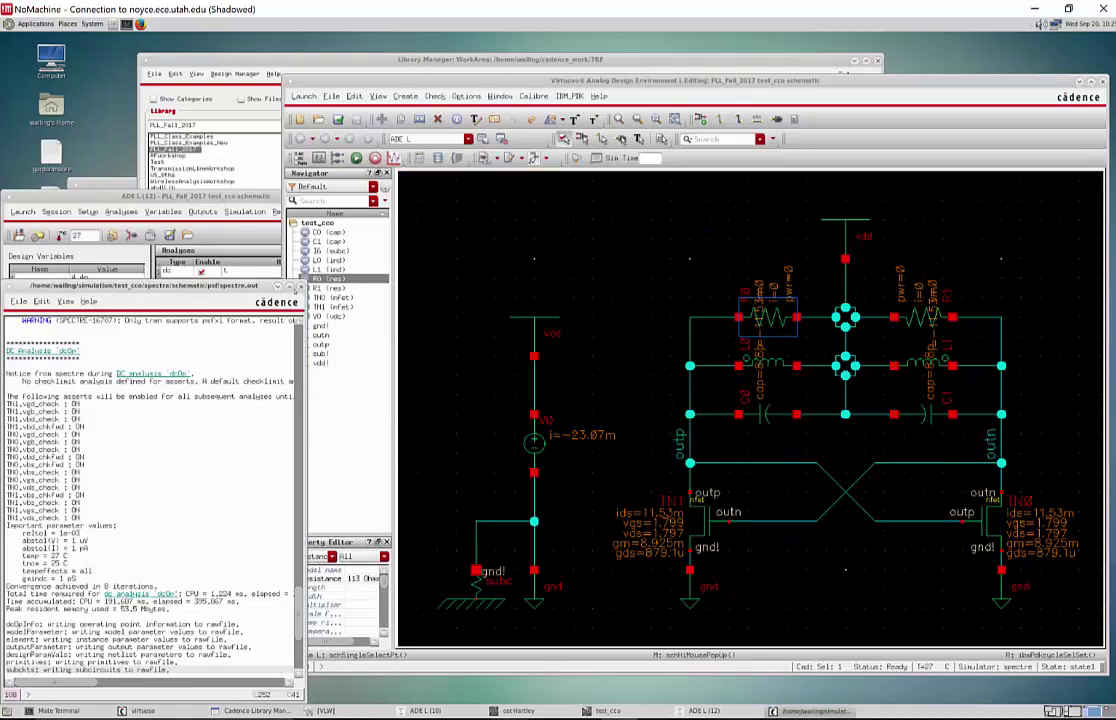
left_click(304, 286)
Accept initial conditions of 0 on outp and 1.8 on outn, and rerun the simulation with the transient analysis enabled.
left_click(215, 197)
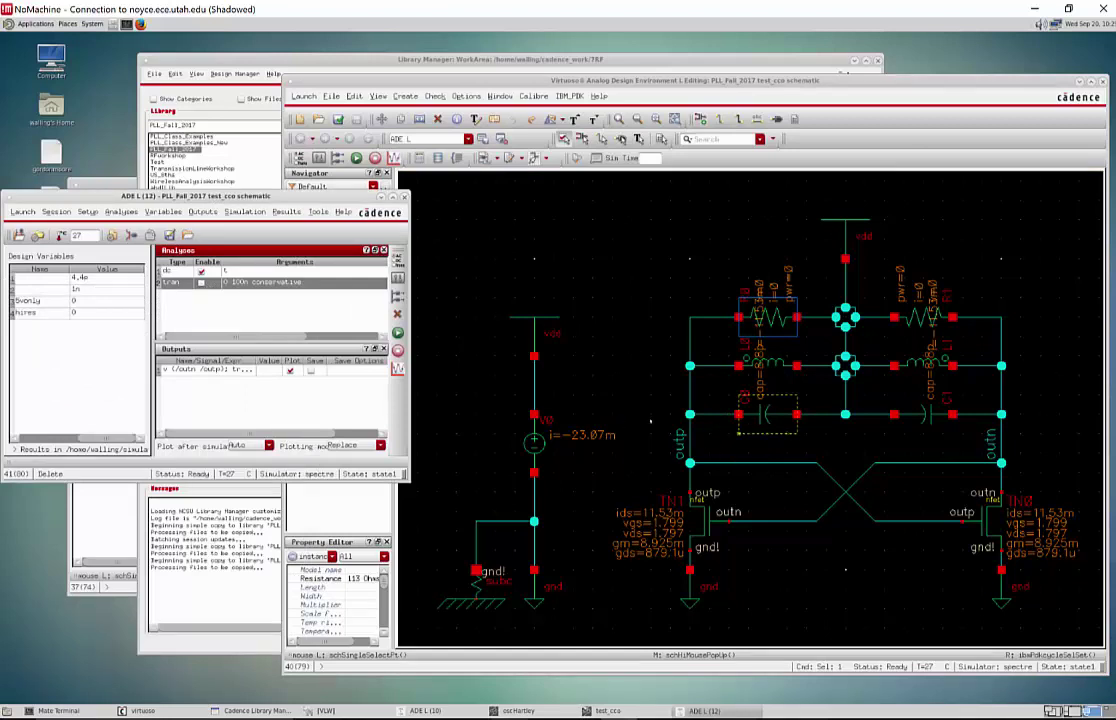
left_click(202, 212)
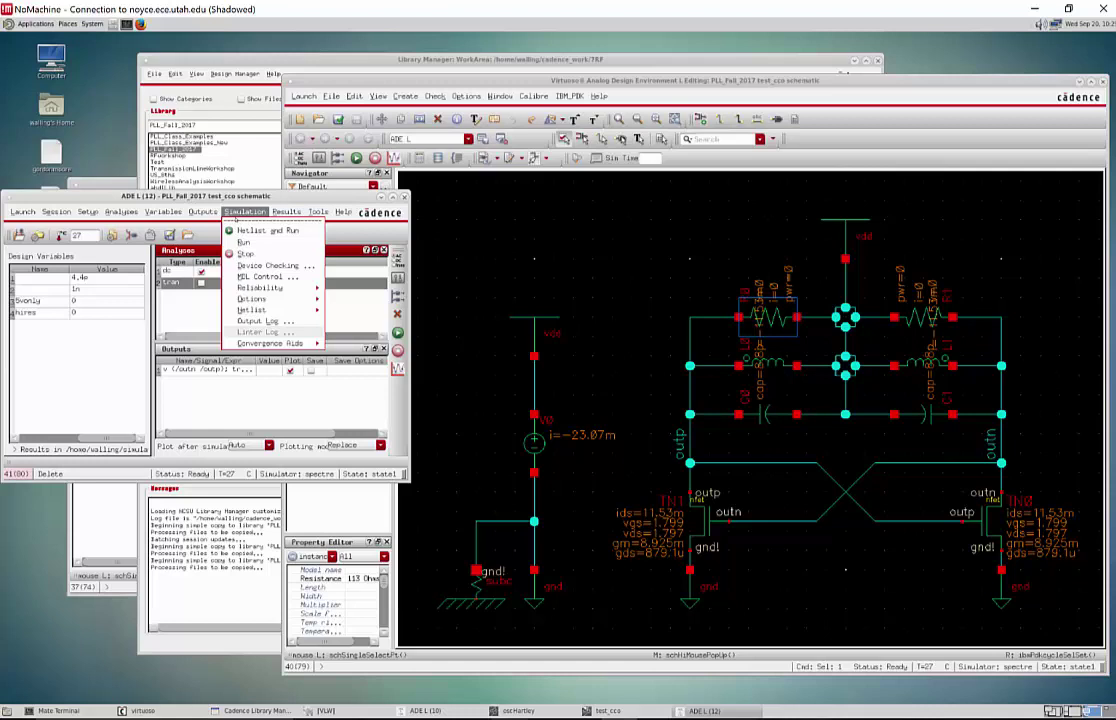
mouse_move(272, 343)
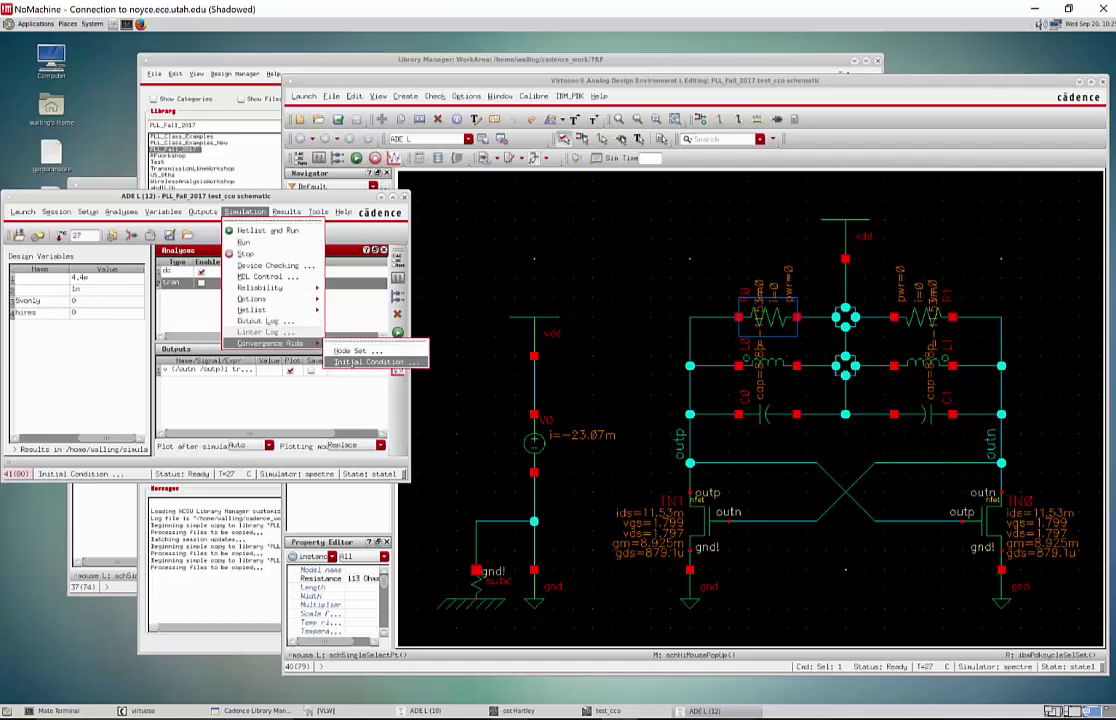
left_click(375, 361)
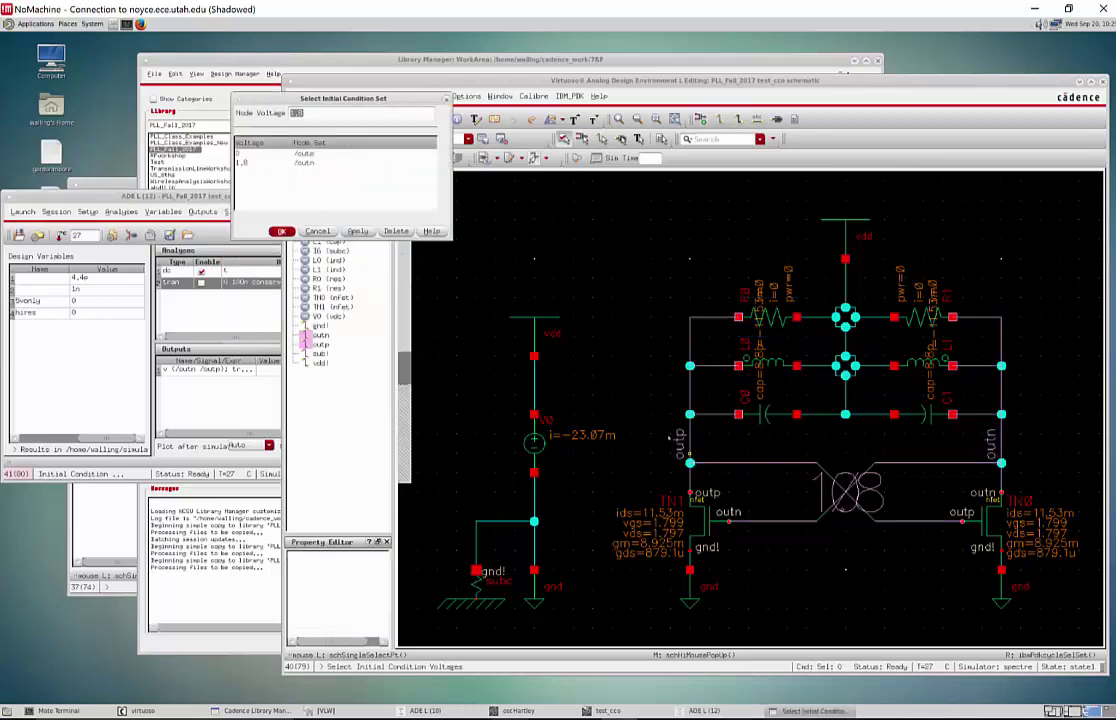
left_click(682, 442)
left_click(990, 443)
left_click(282, 231)
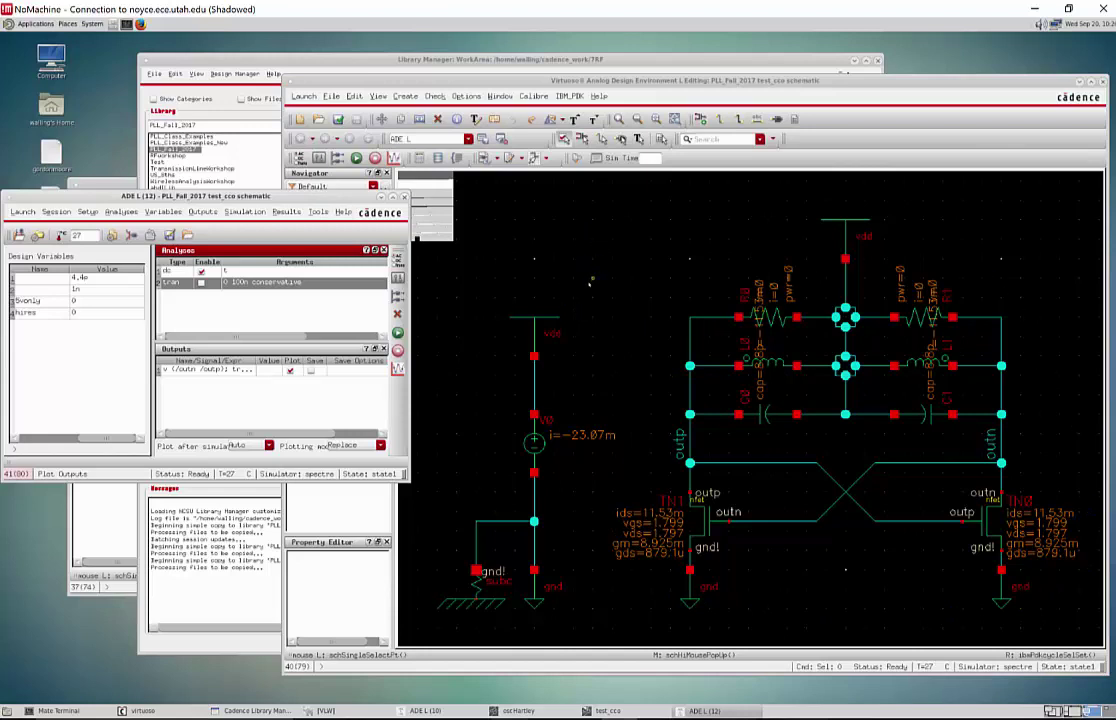
left_click(201, 282)
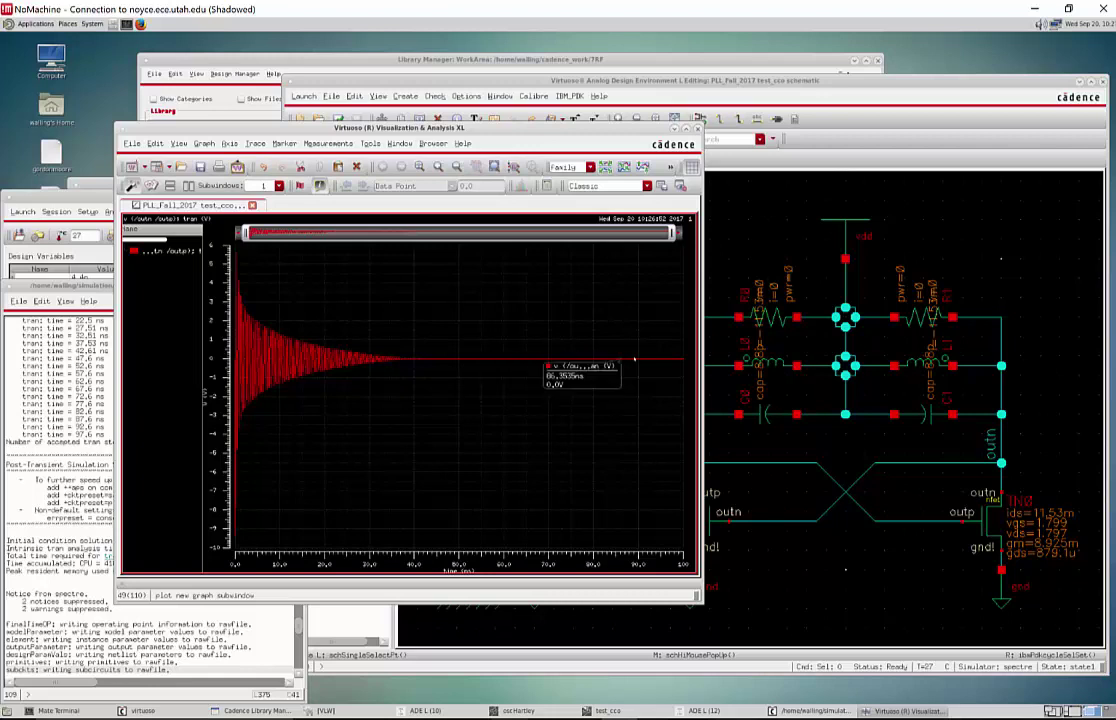
Set the number of fingers to 24 on both cross-coupled nfet transistors and rerun the simulation with the saved schematic.
left_click(932, 79)
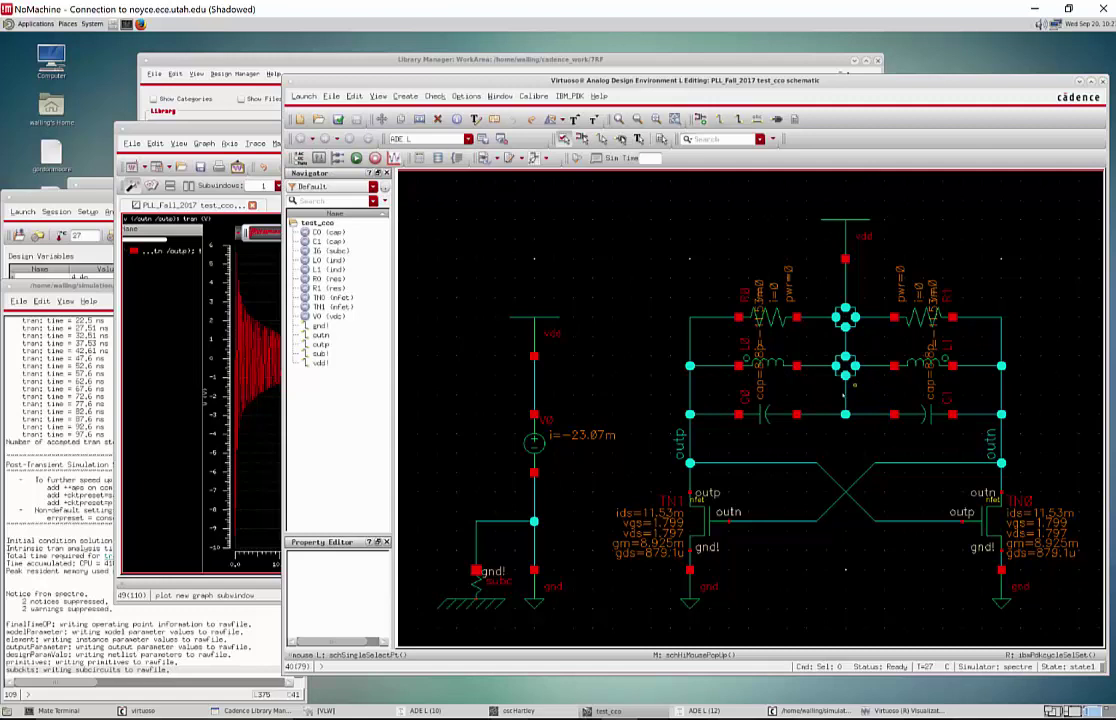
left_click(720, 520)
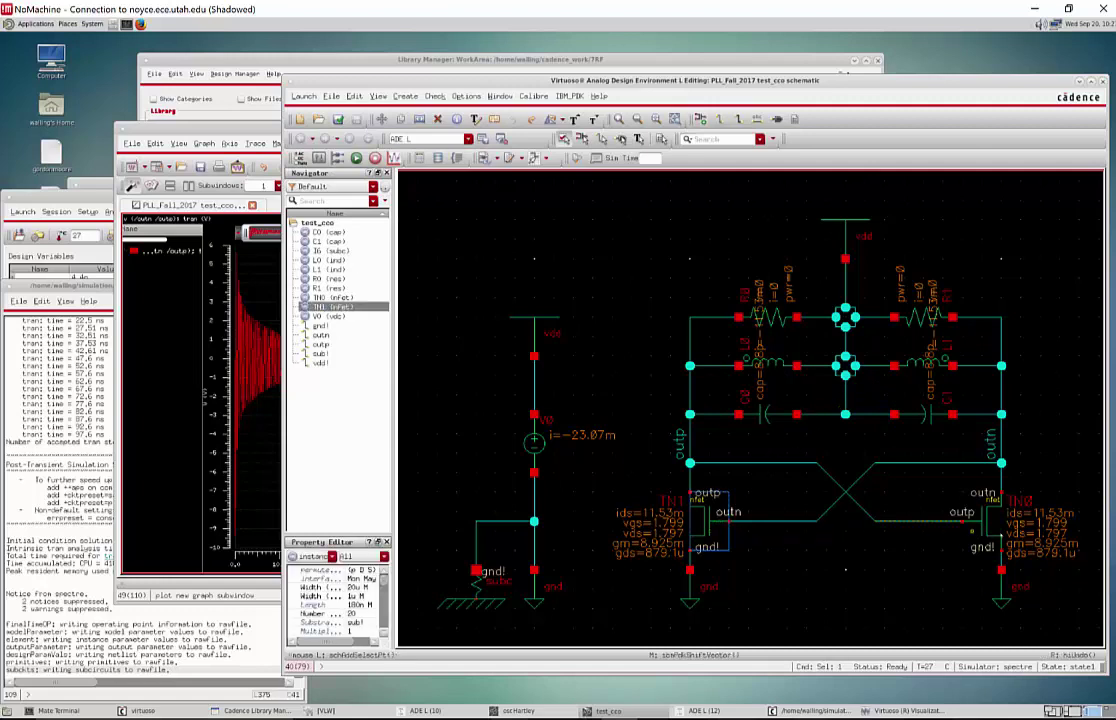
key("q")
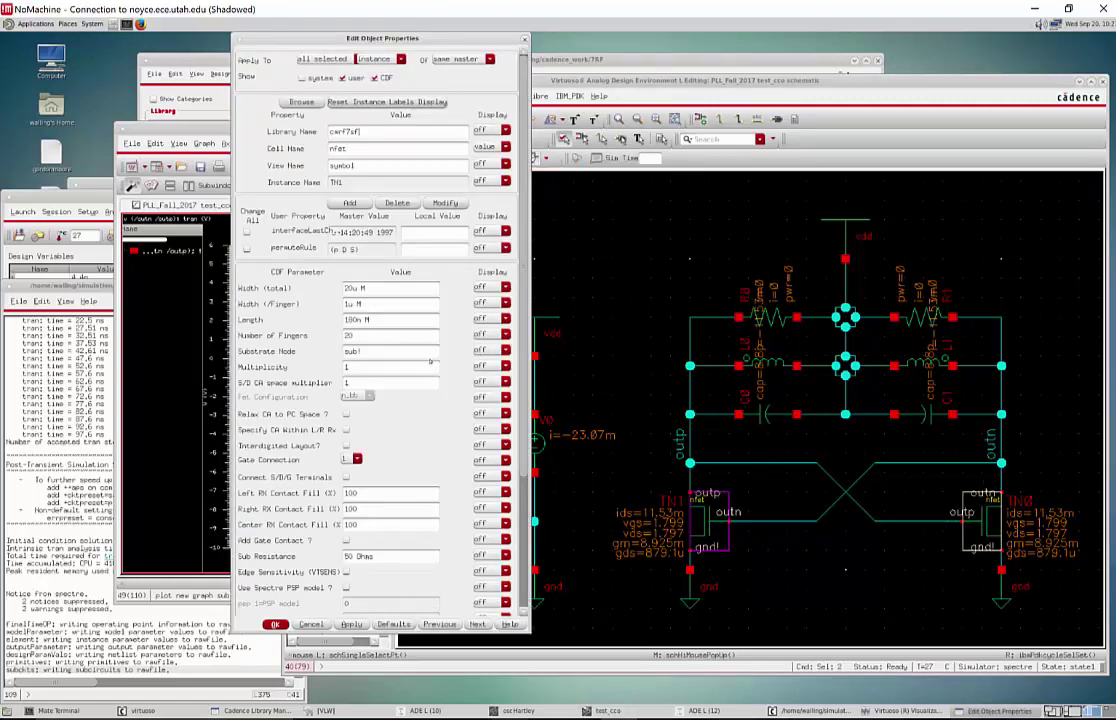
left_click(362, 335)
key("Tab")
key("Return")
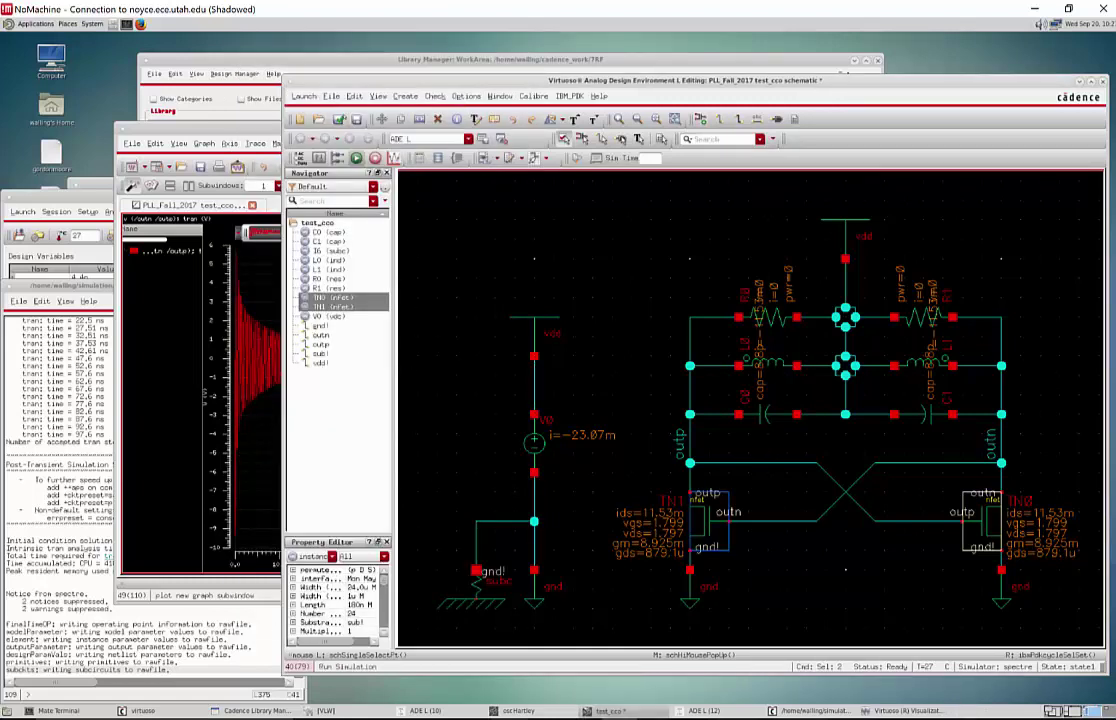
left_click(339, 119)
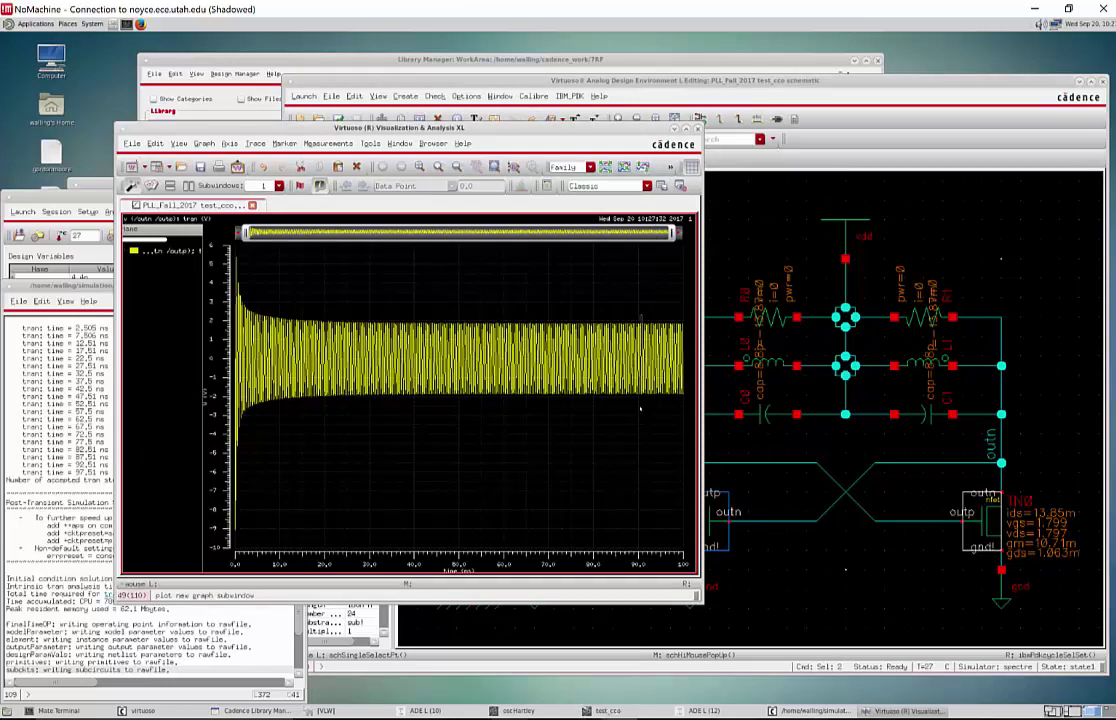
Zoom in on the output waveform between about 86 and 90 ns to examine its steady-state oscillation.
left_click_drag(623, 314, 639, 410)
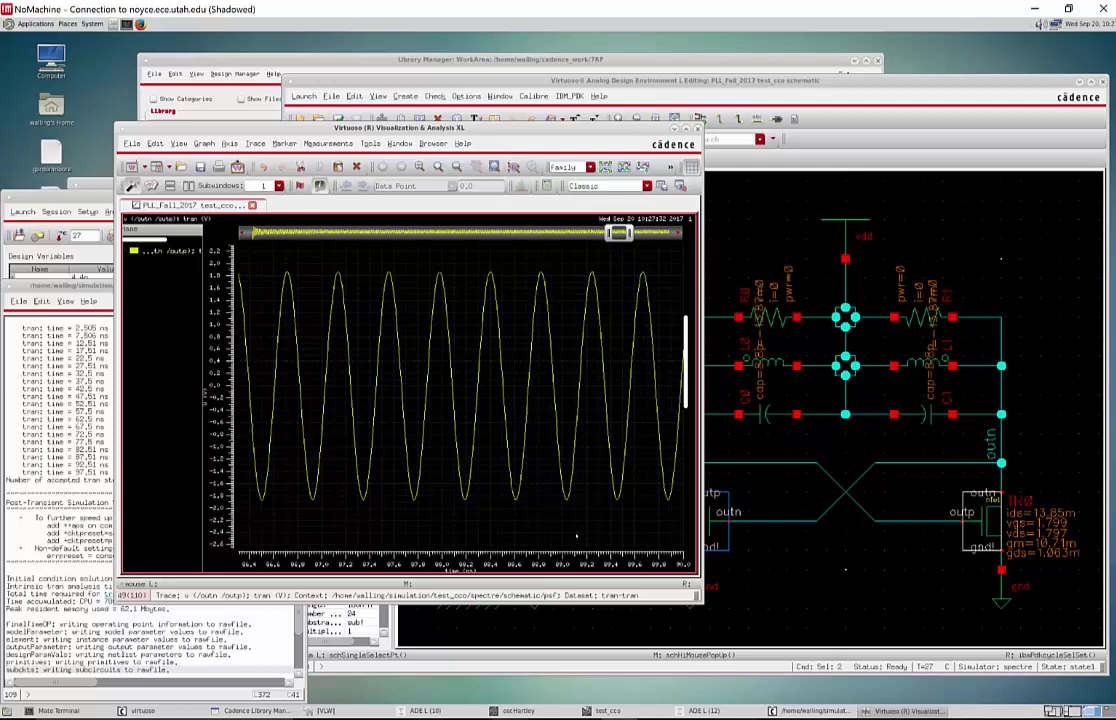
left_click(995, 158)
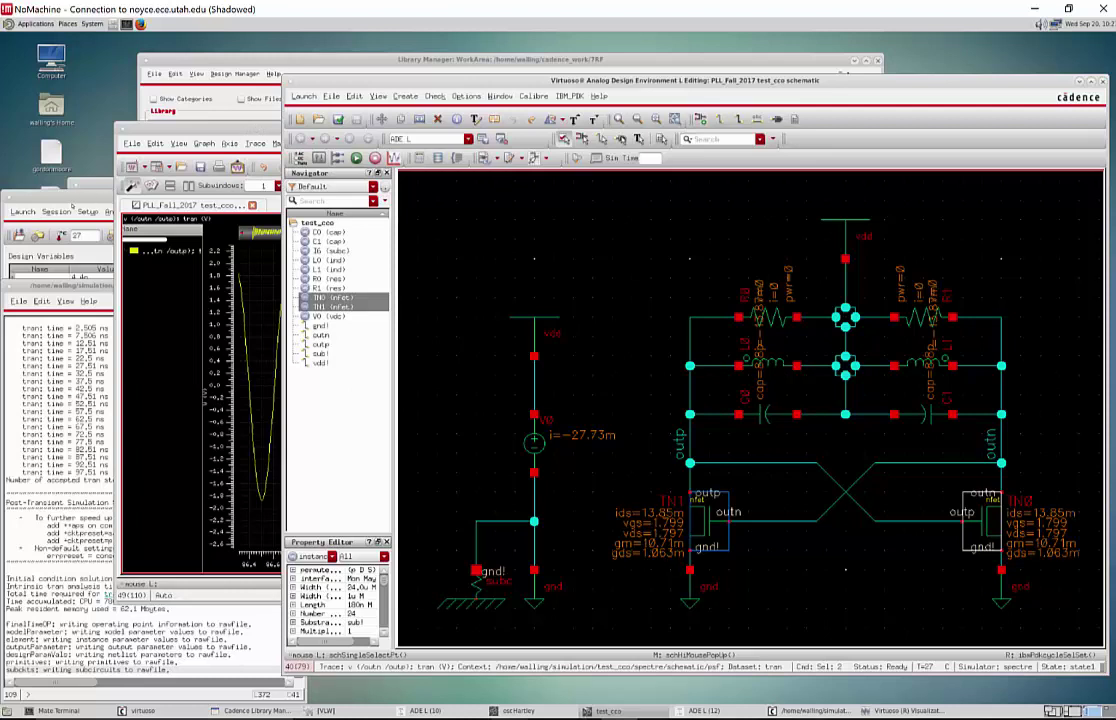
Close the simulation log and delete the initial conditions set on the outp and outn nodes.
left_click(64, 290)
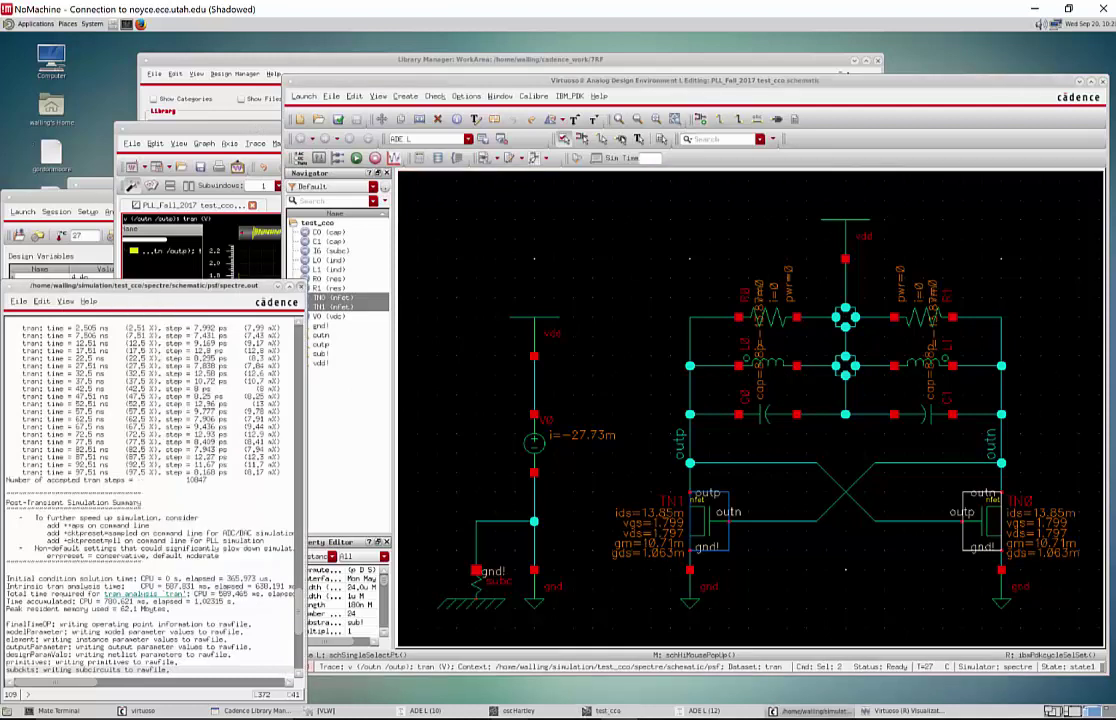
left_click(299, 286)
left_click(62, 197)
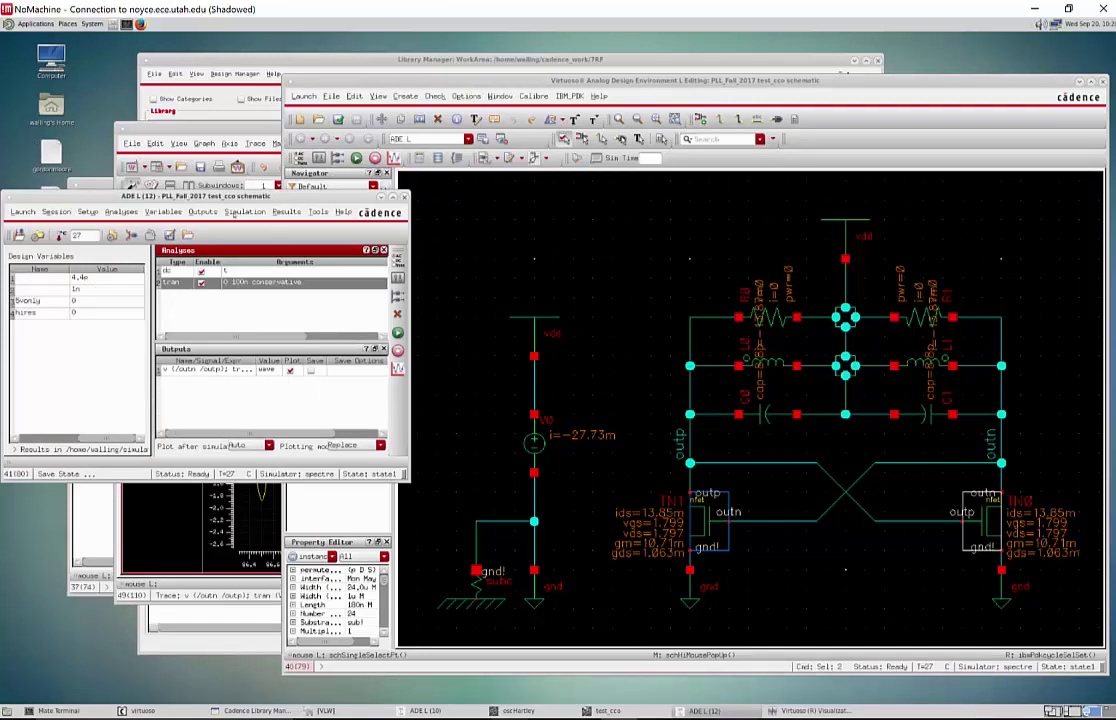
left_click(233, 213)
mouse_move(262, 345)
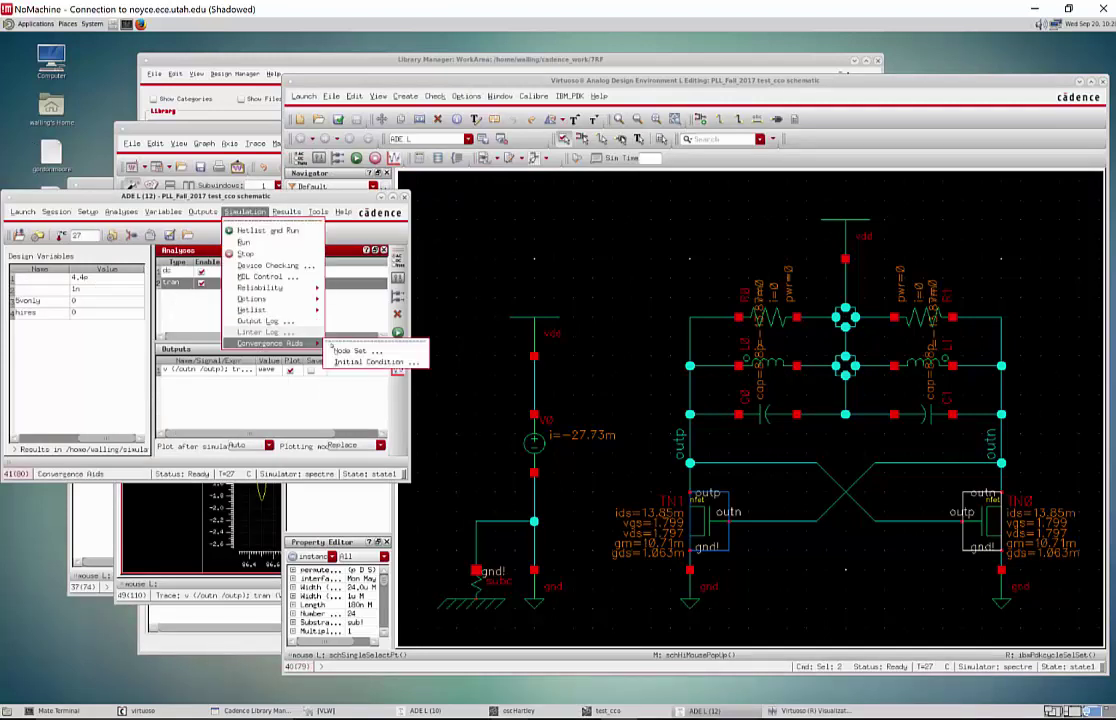
left_click(372, 361)
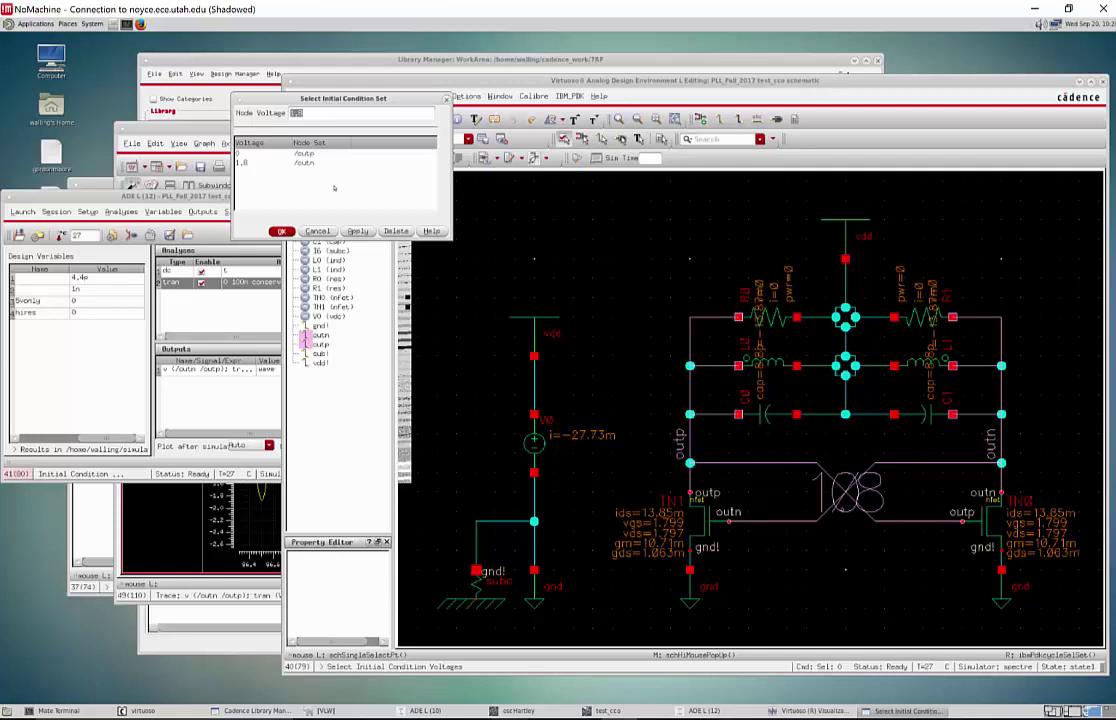
left_click(314, 153)
left_click(316, 164, "shift")
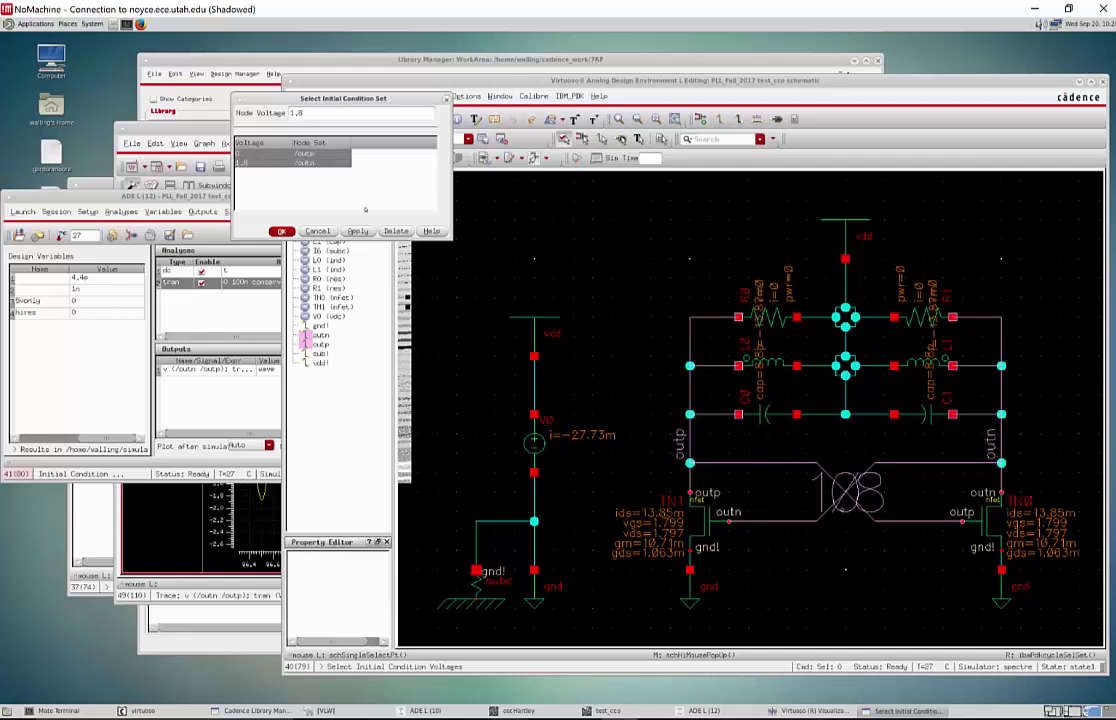
left_click(396, 231)
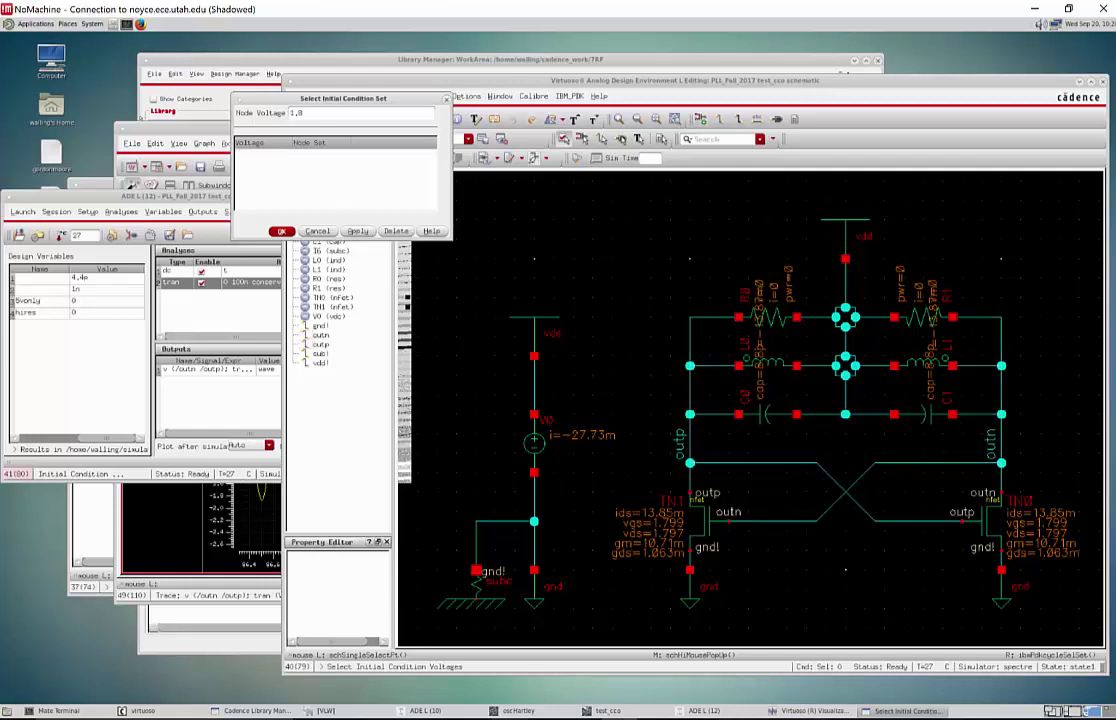
left_click(281, 231)
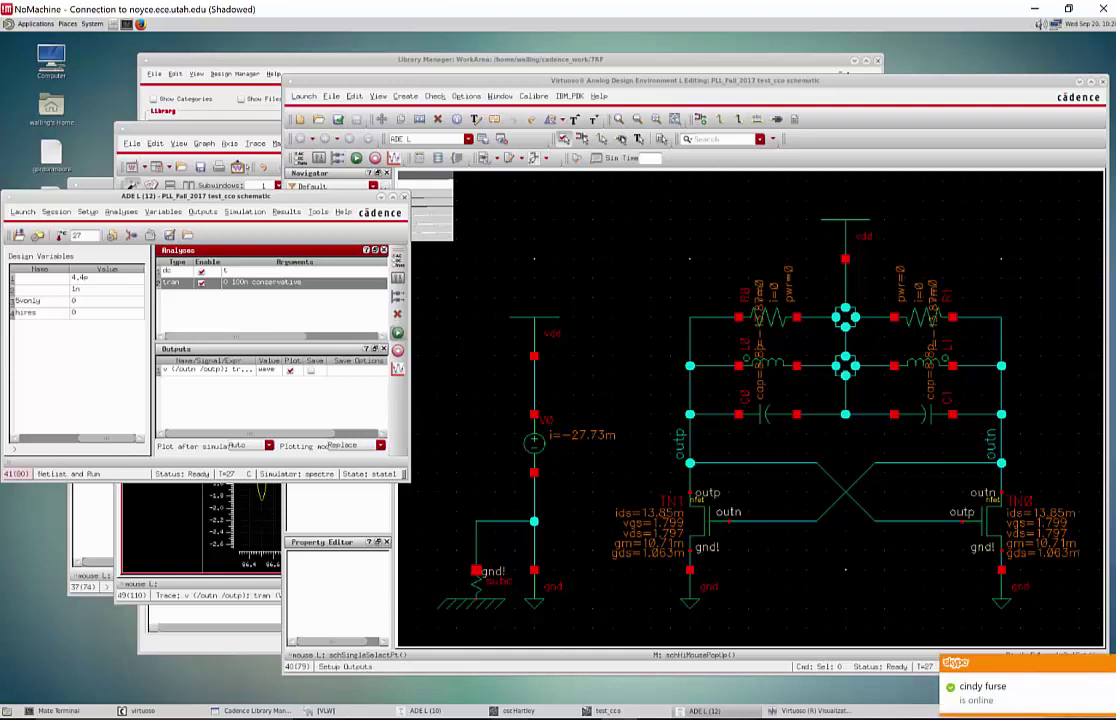
Rerun the simulation without initial conditions and zoom in vertically on the differential output near 0 V.
left_click(397, 332)
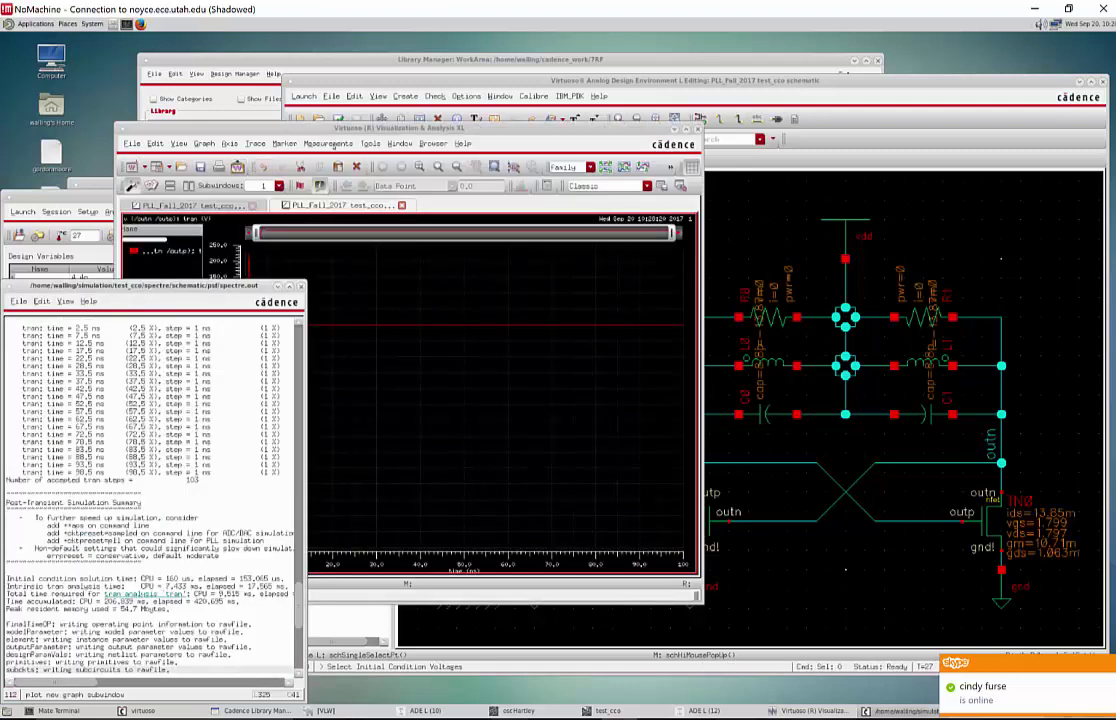
left_click(307, 296)
mouse_move(250, 330)
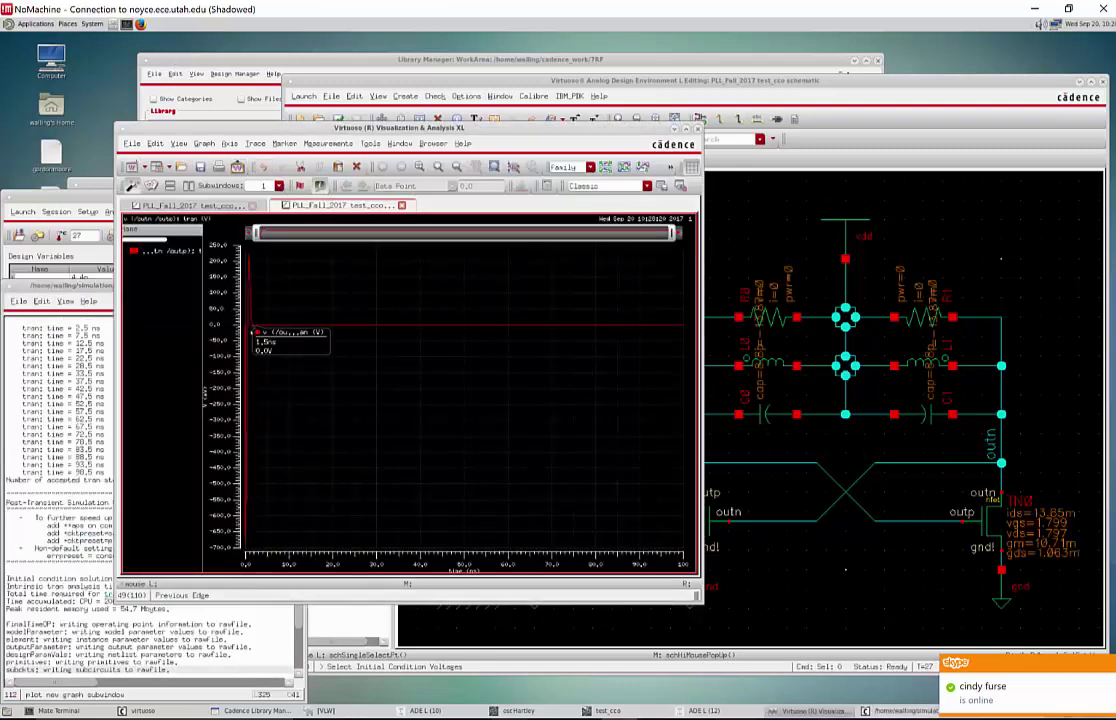
left_click_drag(685, 311, 685, 328)
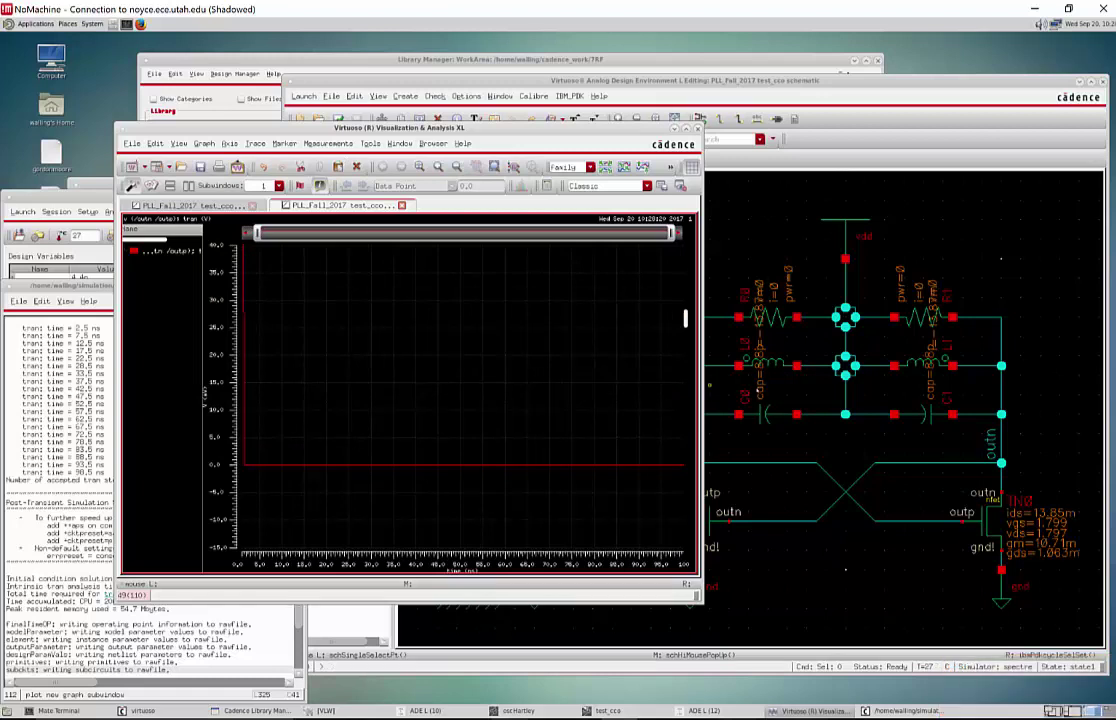
left_click(860, 90)
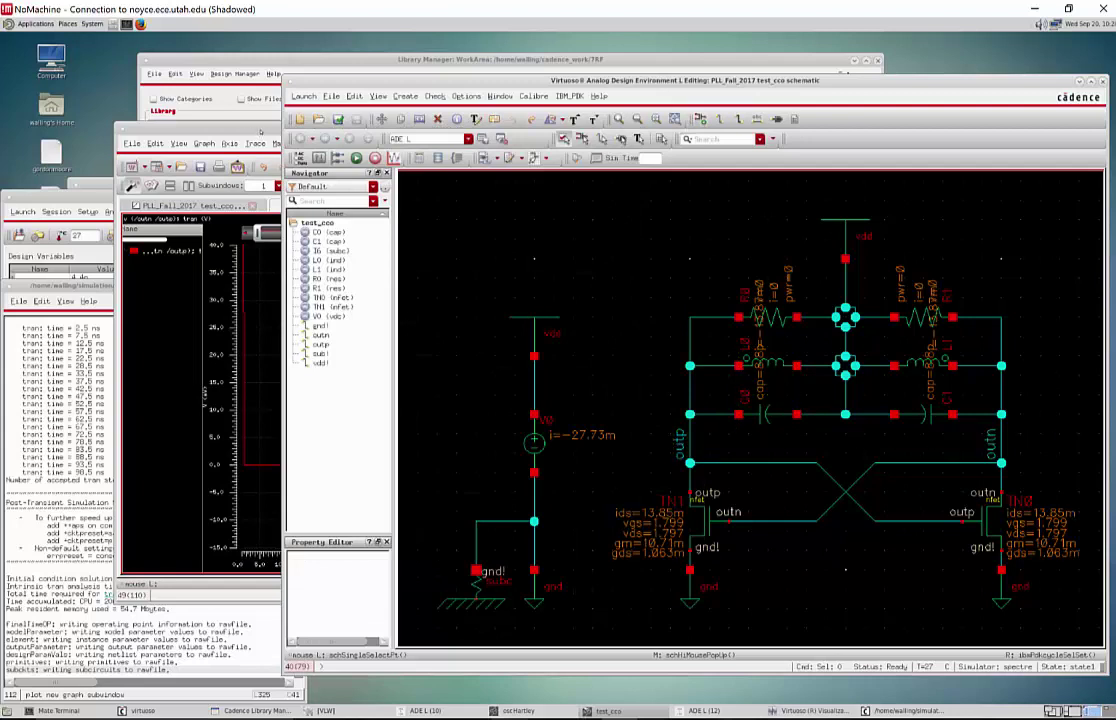
left_click(222, 128)
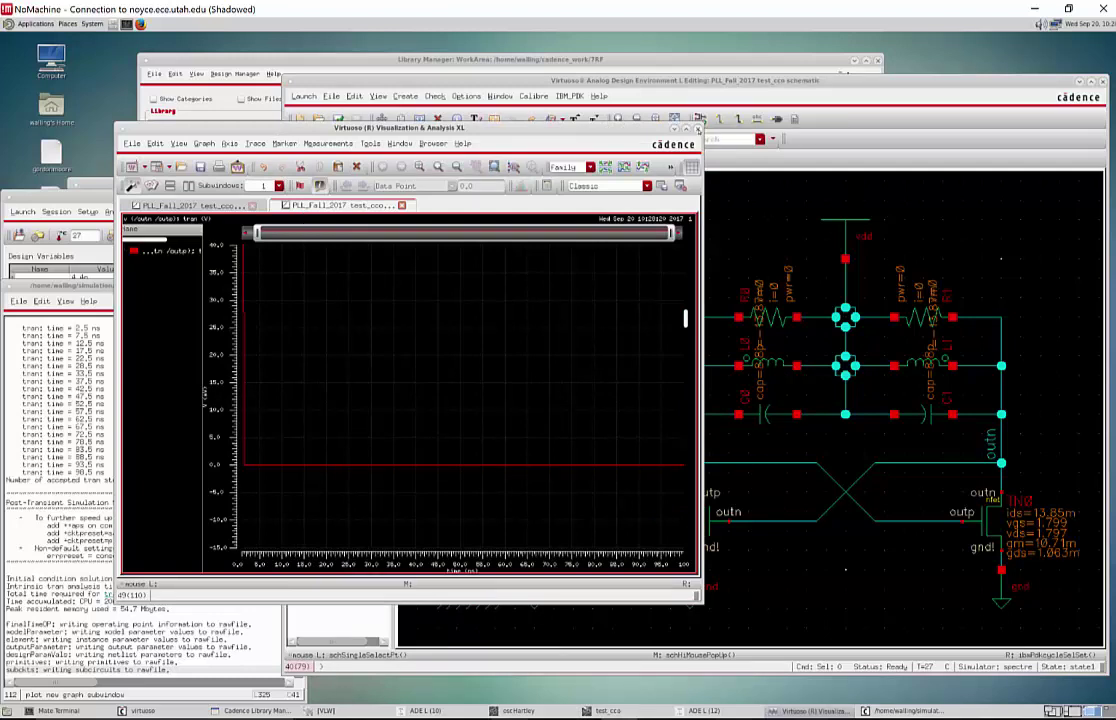
left_click(680, 81)
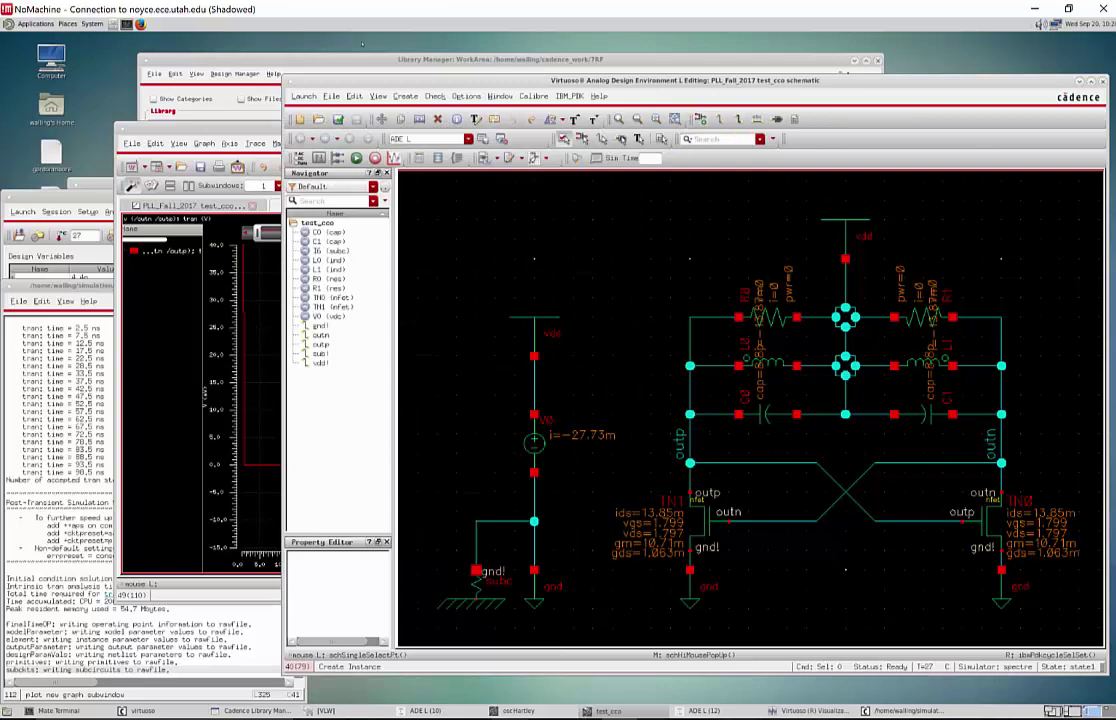